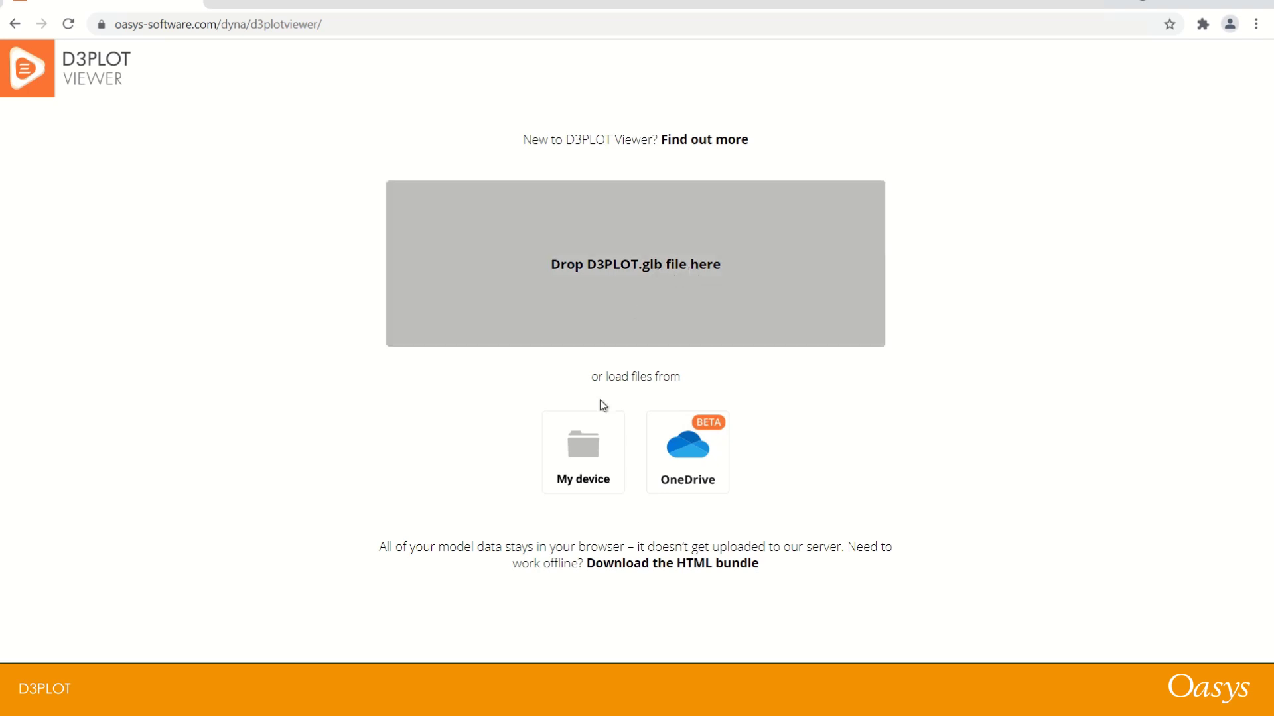
Bring up the sedan crash model and pick the hood, front fender and bumper so only they stay displayed.
{"action": "mouse_move", "coordinate": [674, 715]}
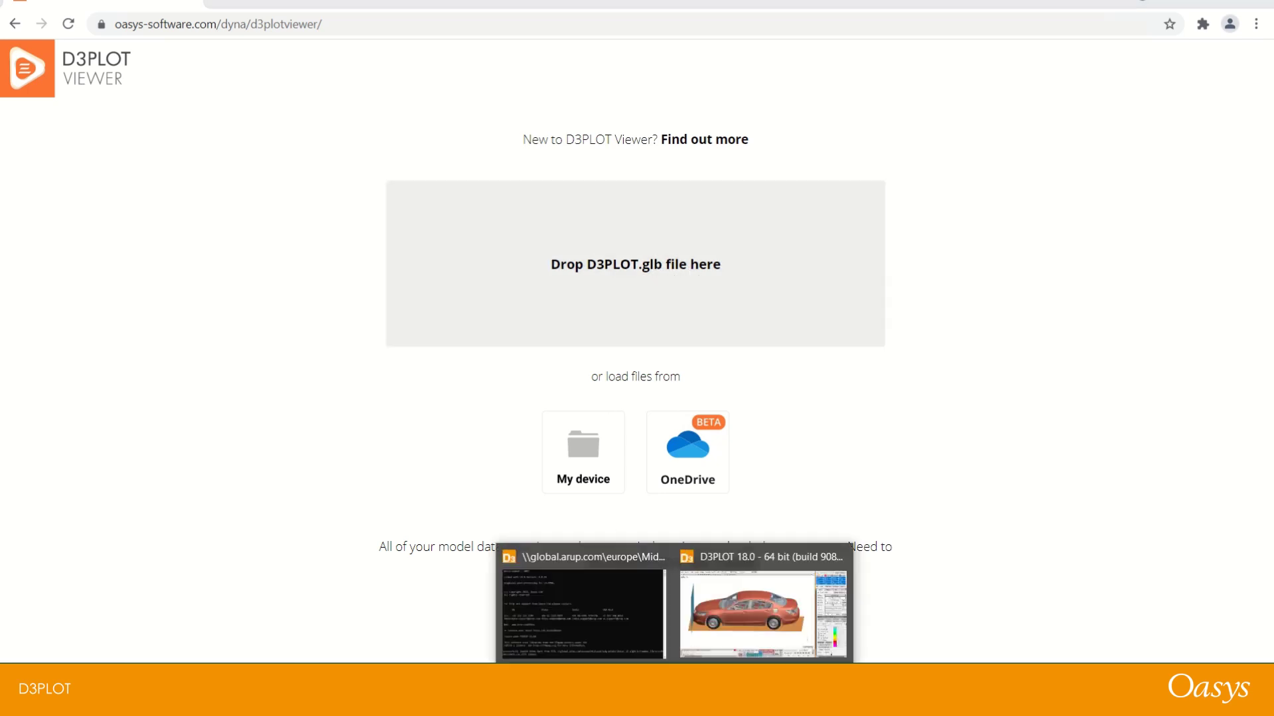
{"action": "left_click", "coordinate": [729, 609]}
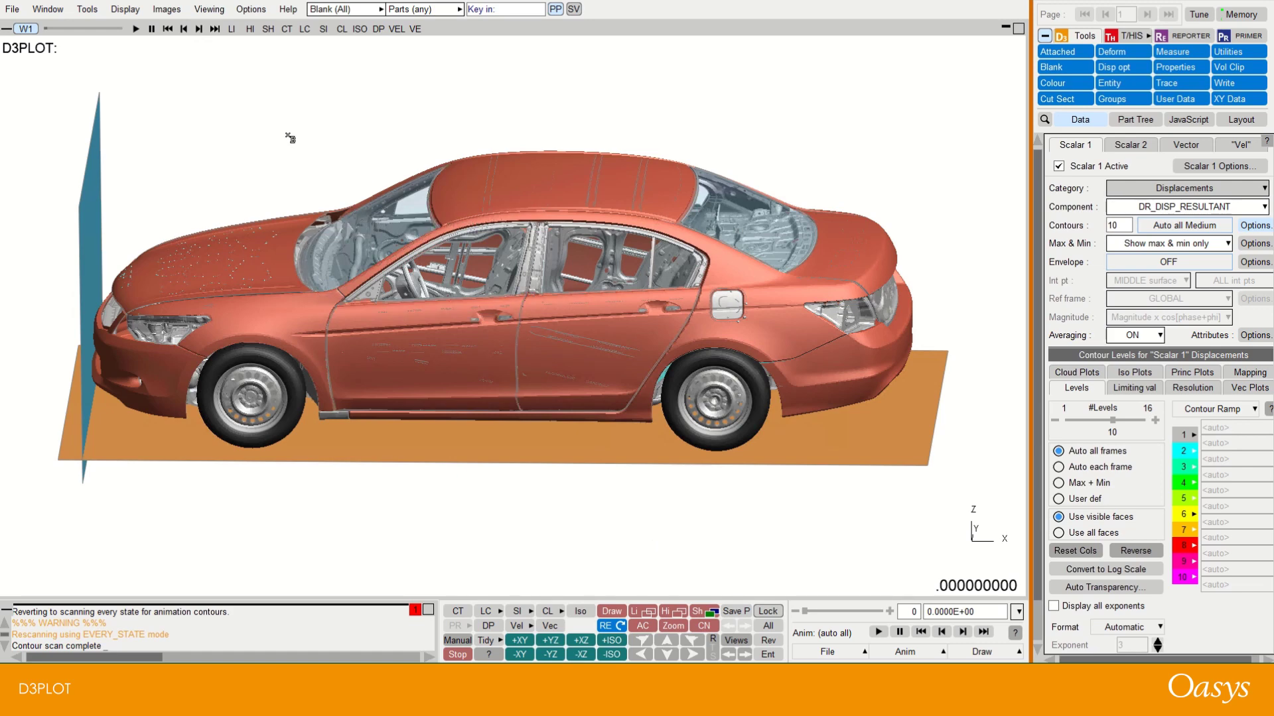
{"action": "left_click_drag", "start_coordinate": [252, 140], "coordinate": [392, 290]}
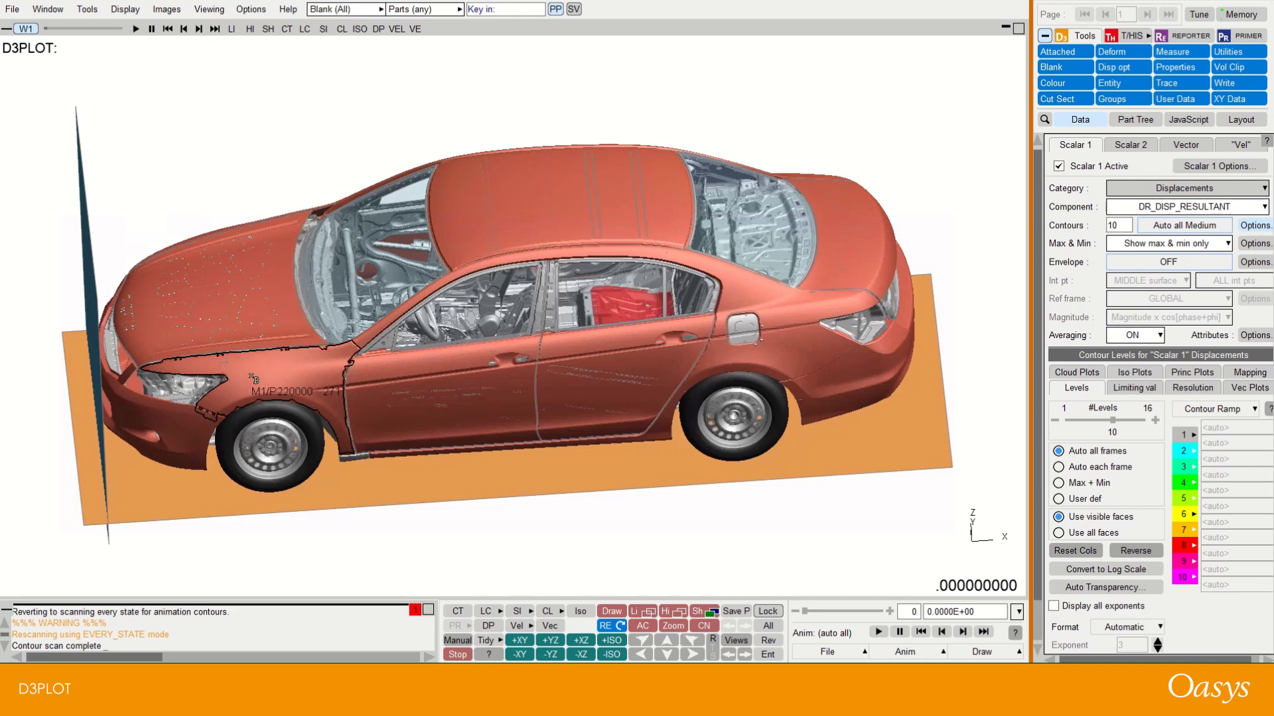
{"action": "left_click_drag", "start_coordinate": [257, 298], "coordinate": [261, 265]}
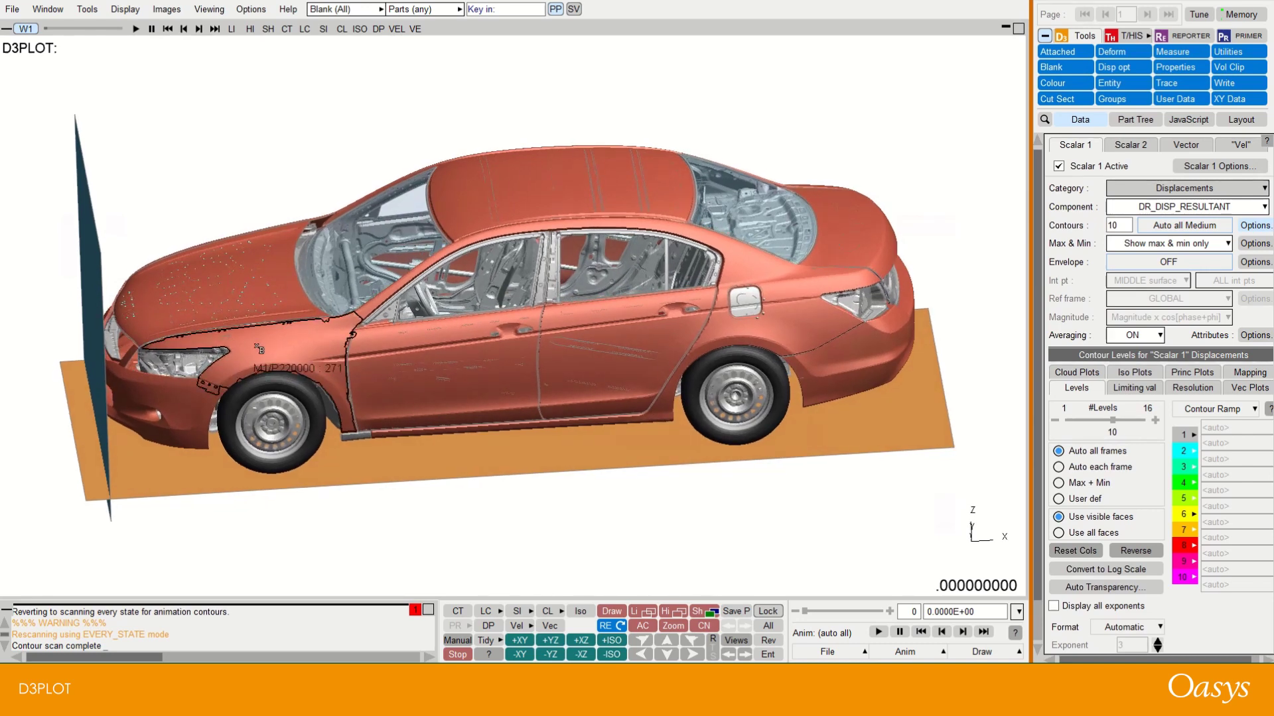
{"action": "left_click", "coordinate": [228, 368]}
{"action": "left_click", "coordinate": [260, 288]}
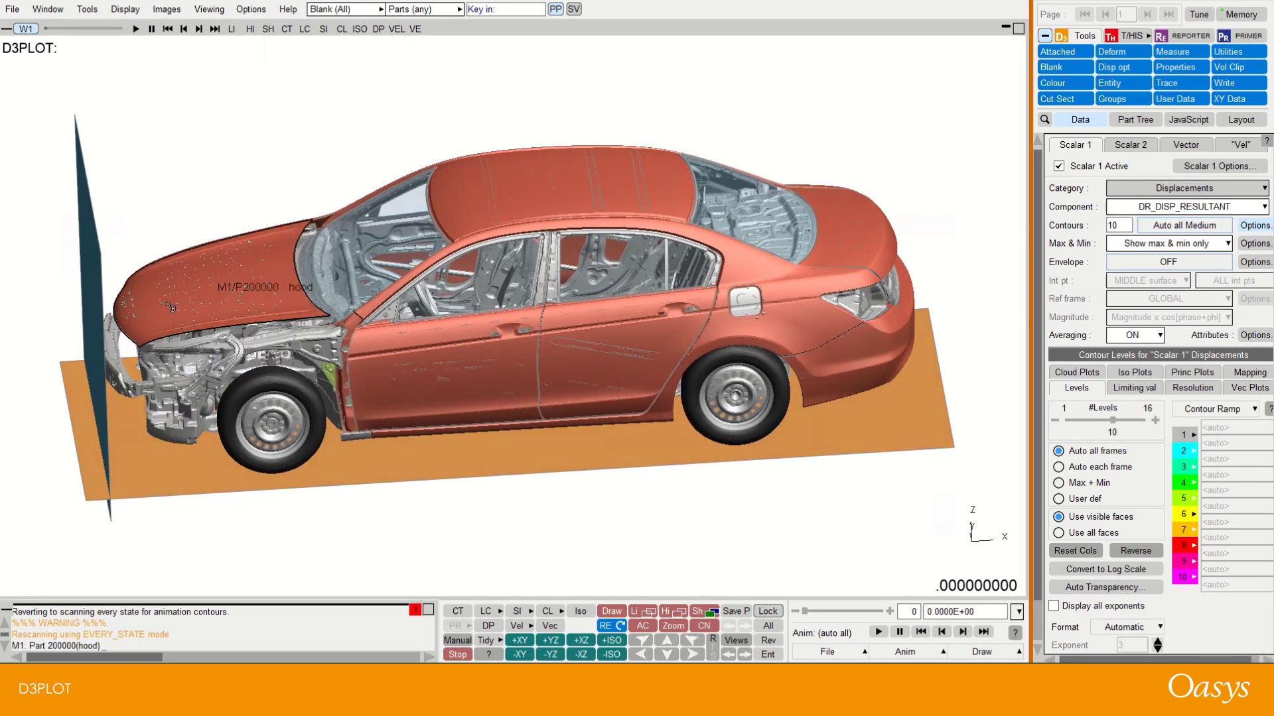
{"action": "left_click_drag", "start_coordinate": [263, 246], "coordinate": [683, 283]}
{"action": "left_click", "coordinate": [262, 271]}
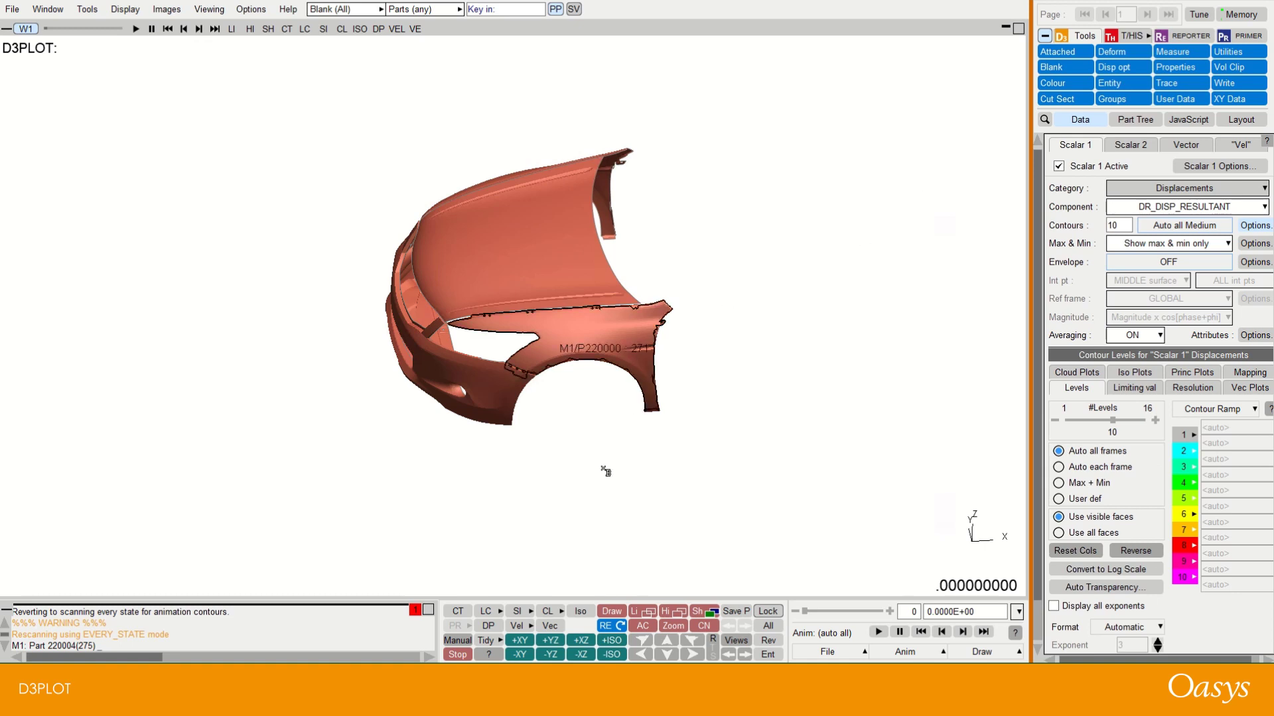
Contour the front-end panels with resultant displacement and play the crash animation in a three-quarter view.
{"action": "left_click", "coordinate": [458, 611]}
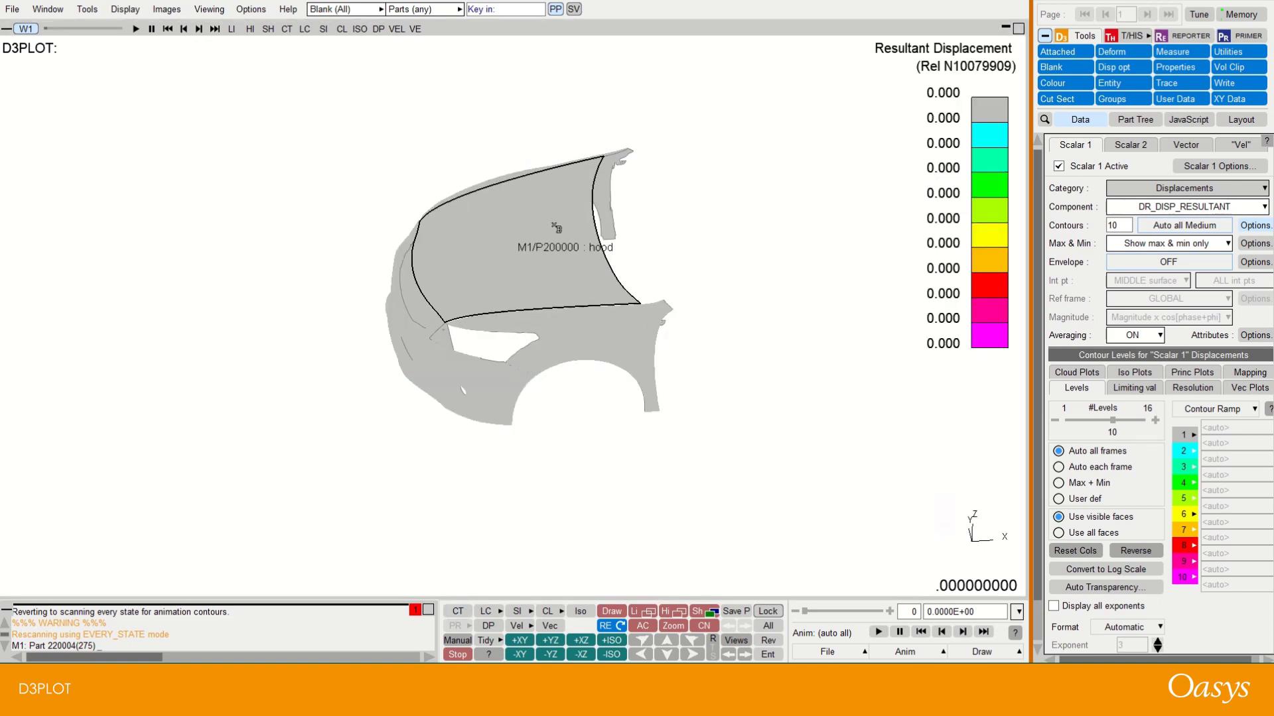
{"action": "mouse_move", "coordinate": [547, 342]}
{"action": "left_mouse_down"}
{"action": "mouse_move", "coordinate": [631, 246]}
{"action": "mouse_move", "coordinate": [655, 278]}
{"action": "mouse_move", "coordinate": [601, 278]}
{"action": "mouse_move", "coordinate": [608, 257]}
{"action": "mouse_move", "coordinate": [615, 267]}
{"action": "left_mouse_up"}
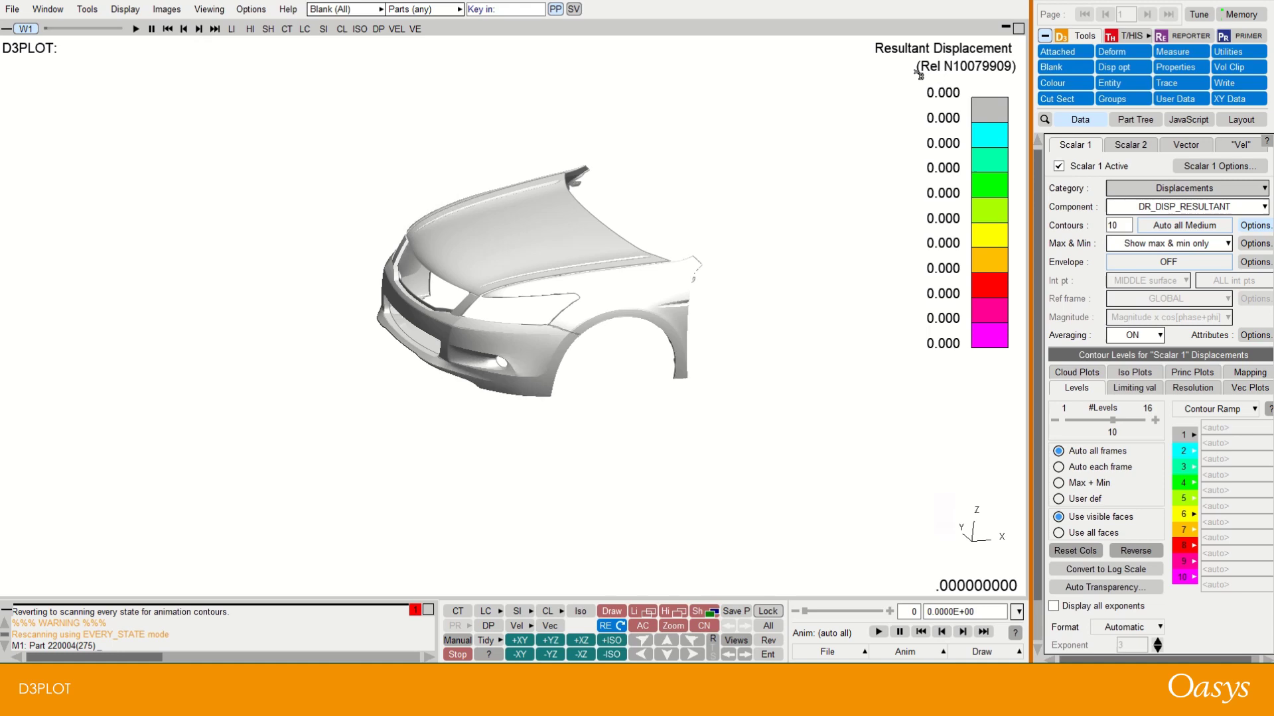
{"action": "left_click", "coordinate": [428, 310]}
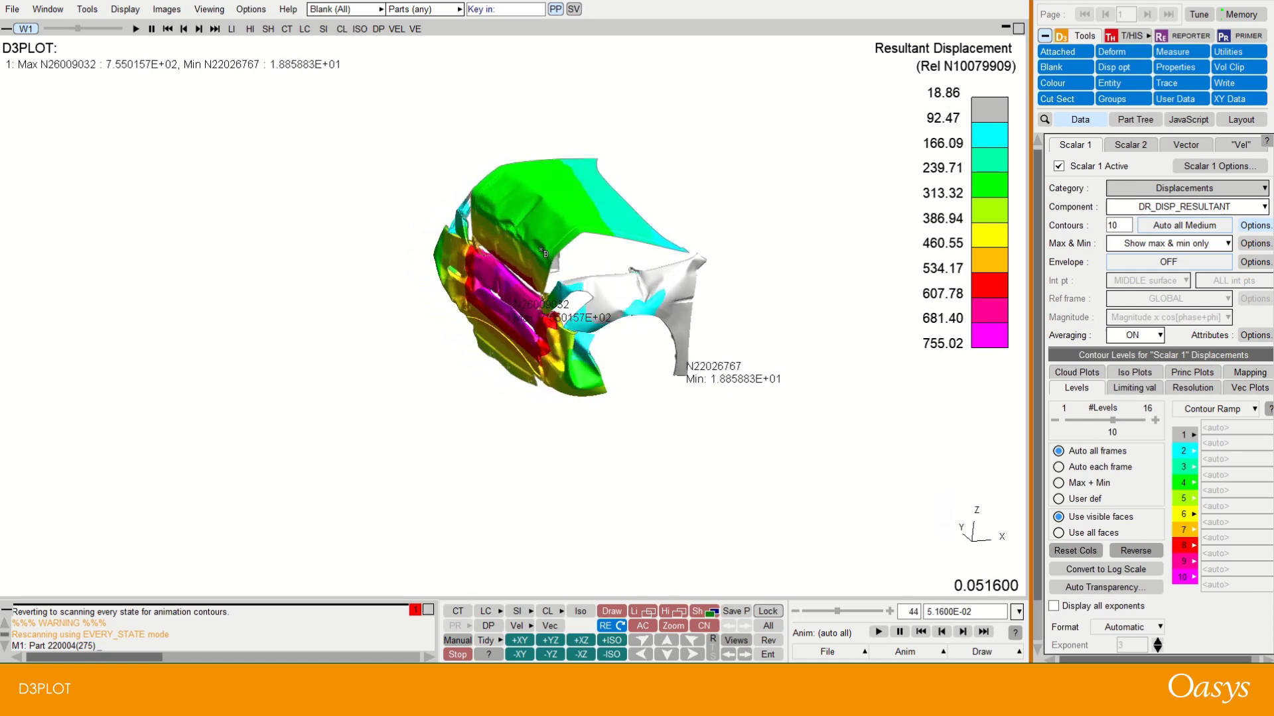
{"action": "left_click", "coordinate": [163, 9]}
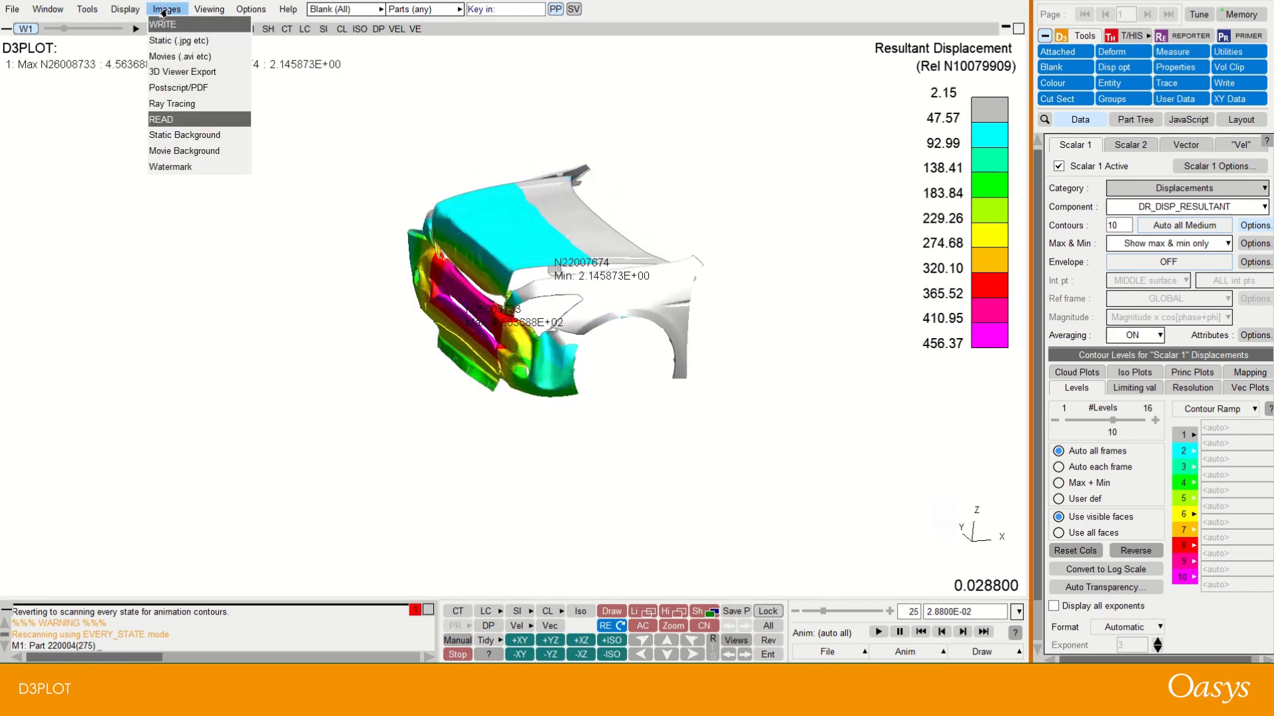
Open Images > 3D Viewer Export and keep GLB as the file format.
{"action": "left_click", "coordinate": [175, 71]}
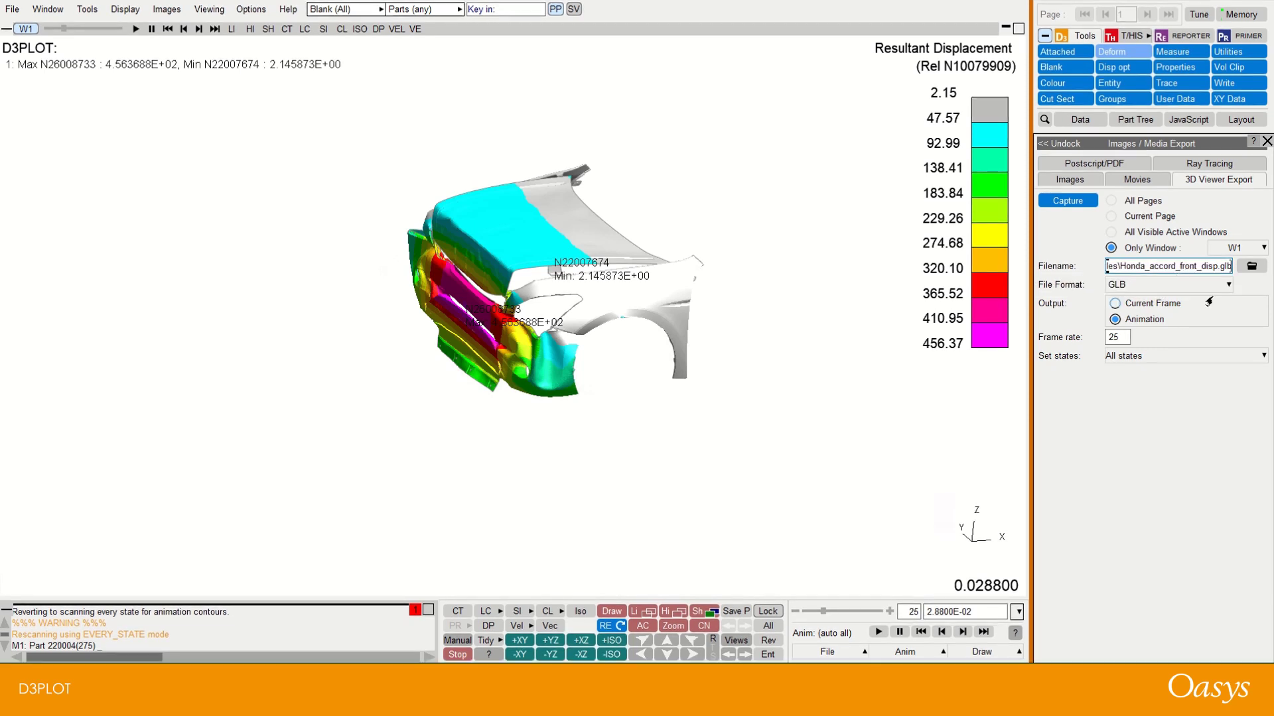
{"action": "left_click", "coordinate": [1221, 289]}
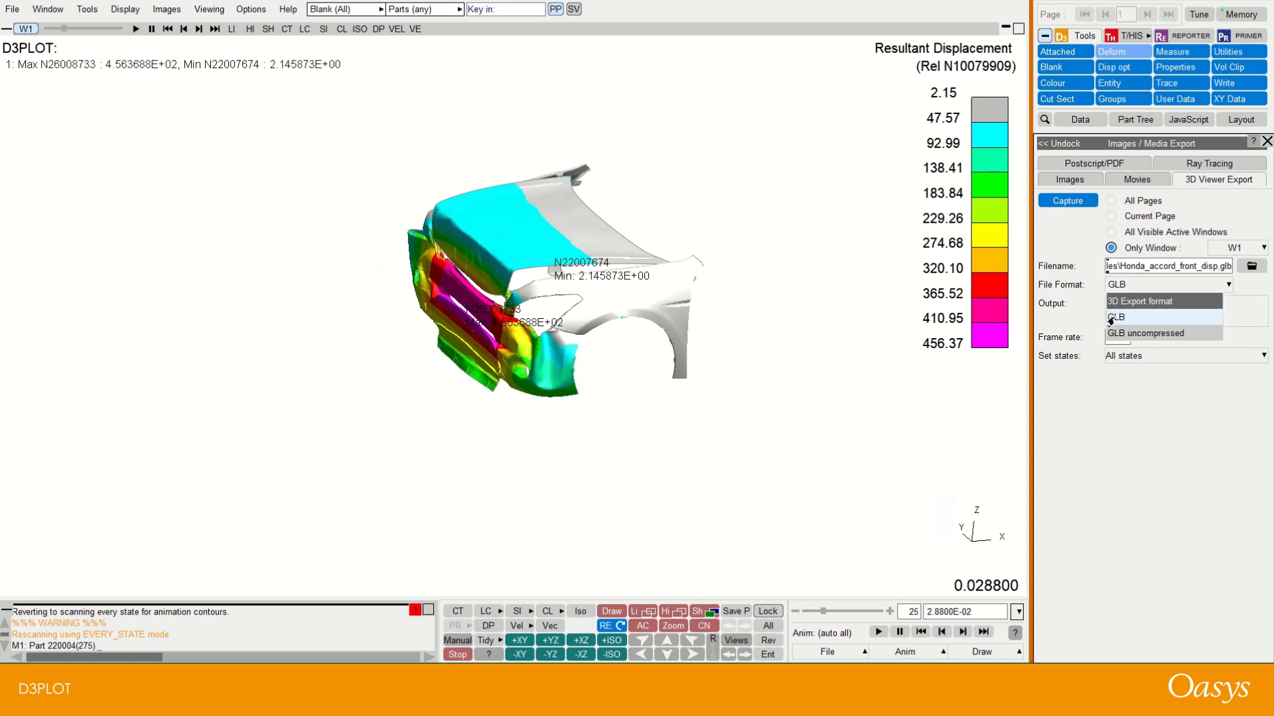
{"action": "left_click", "coordinate": [1087, 319]}
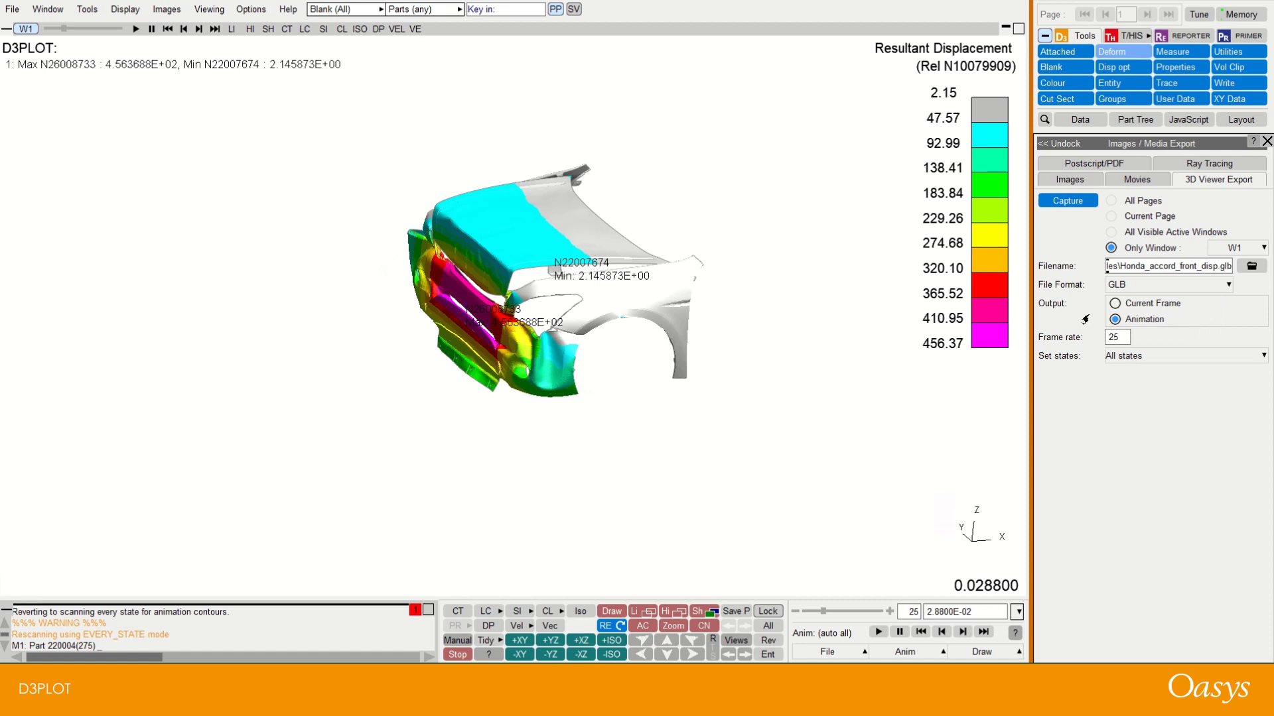
{"action": "left_click", "coordinate": [1157, 286]}
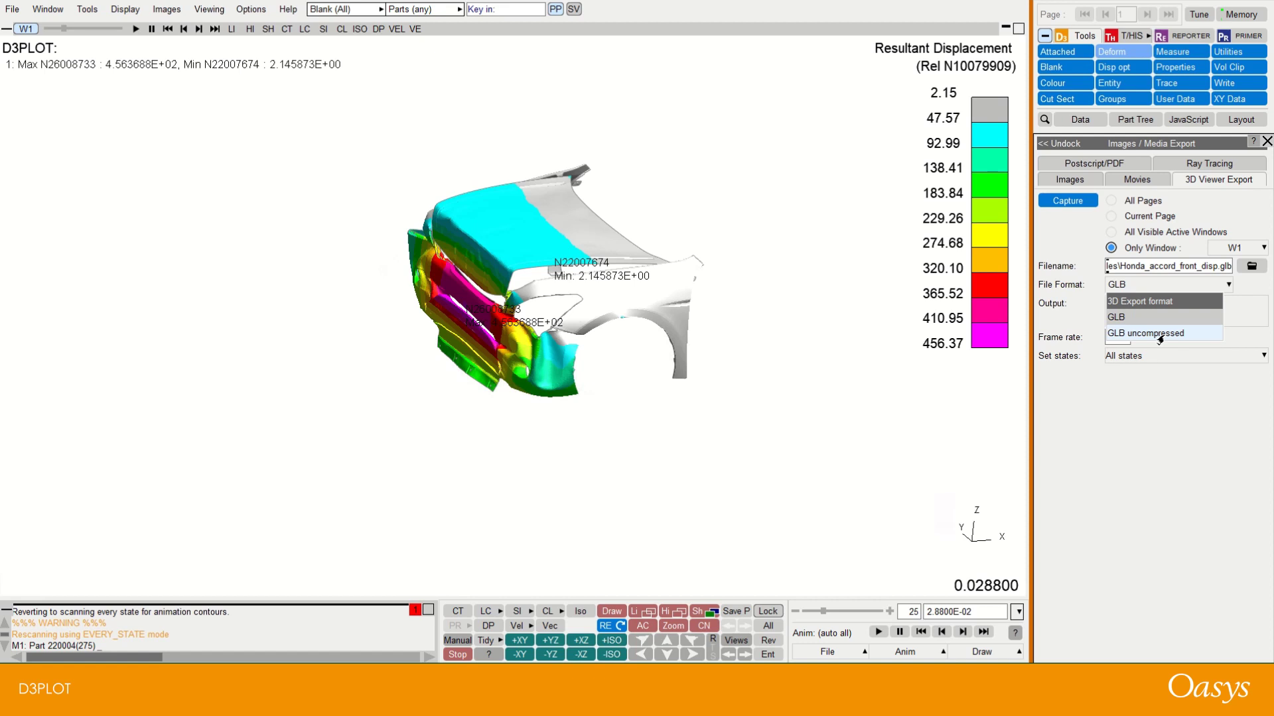
{"action": "left_click", "coordinate": [1137, 404]}
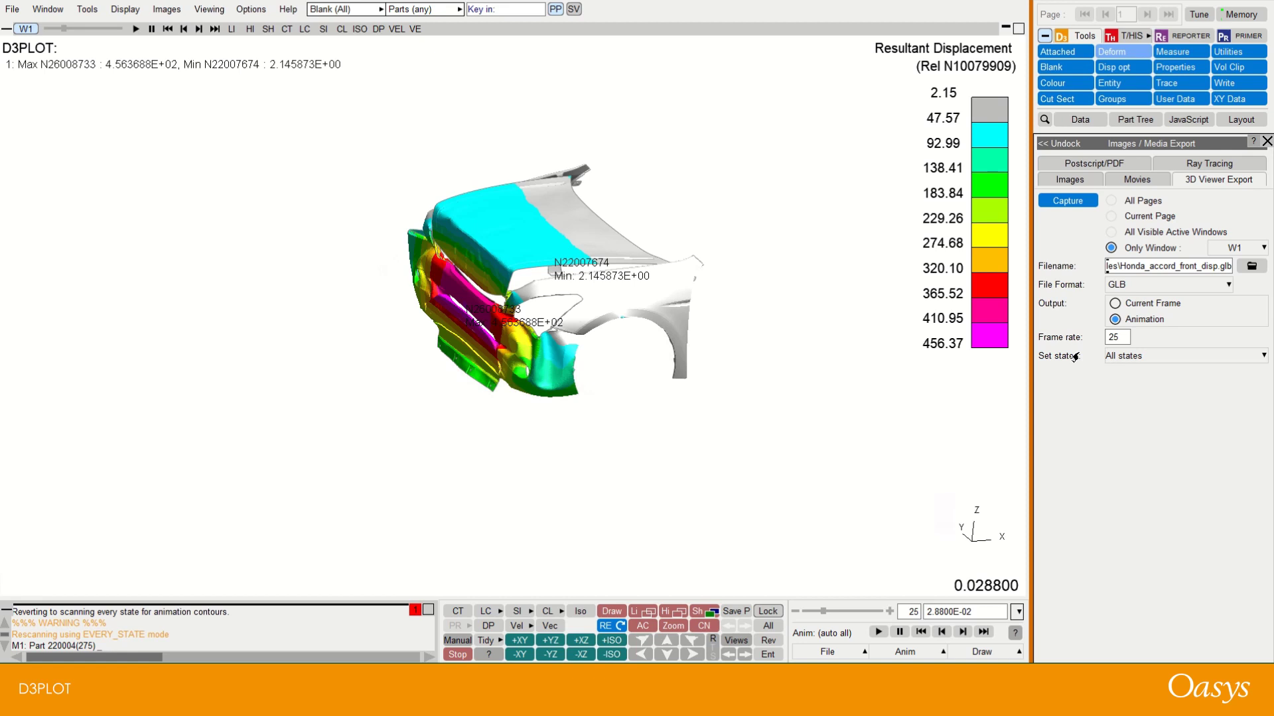
Set the export output to Animation with a frame rate of 10 instead of 25.
{"action": "left_click", "coordinate": [1114, 304]}
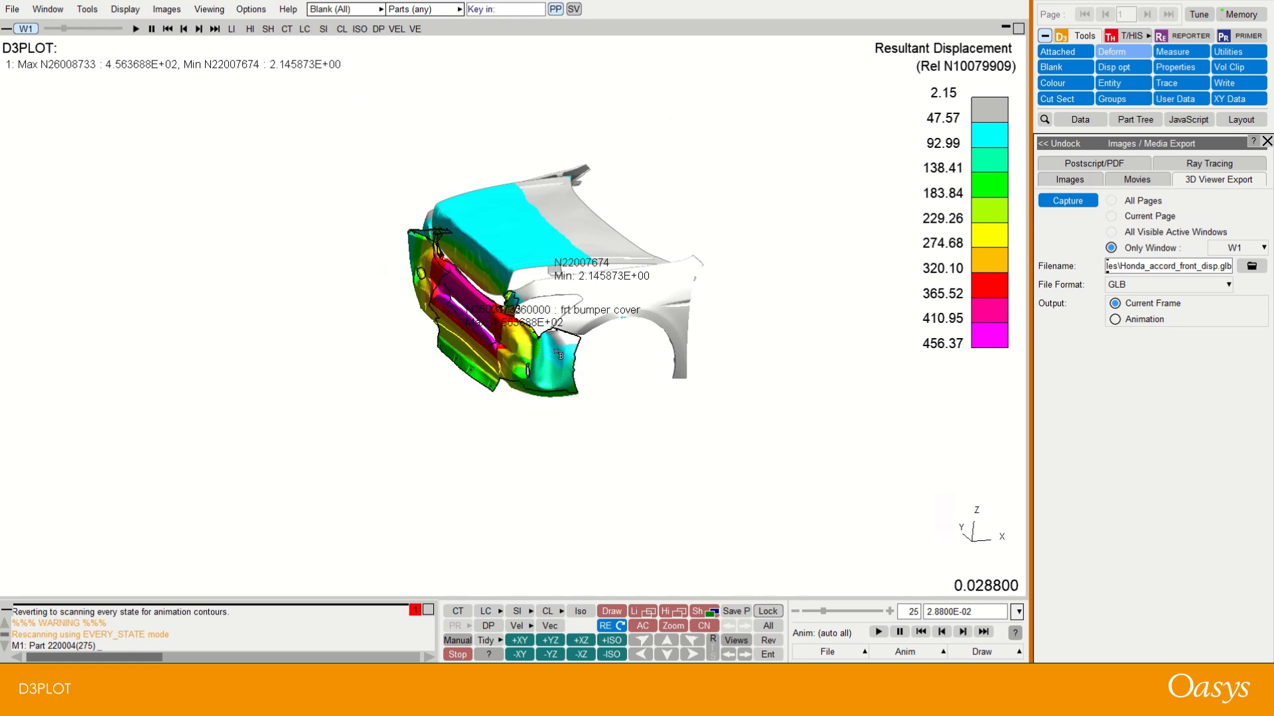
{"action": "left_click_drag", "start_coordinate": [557, 353], "coordinate": [708, 207]}
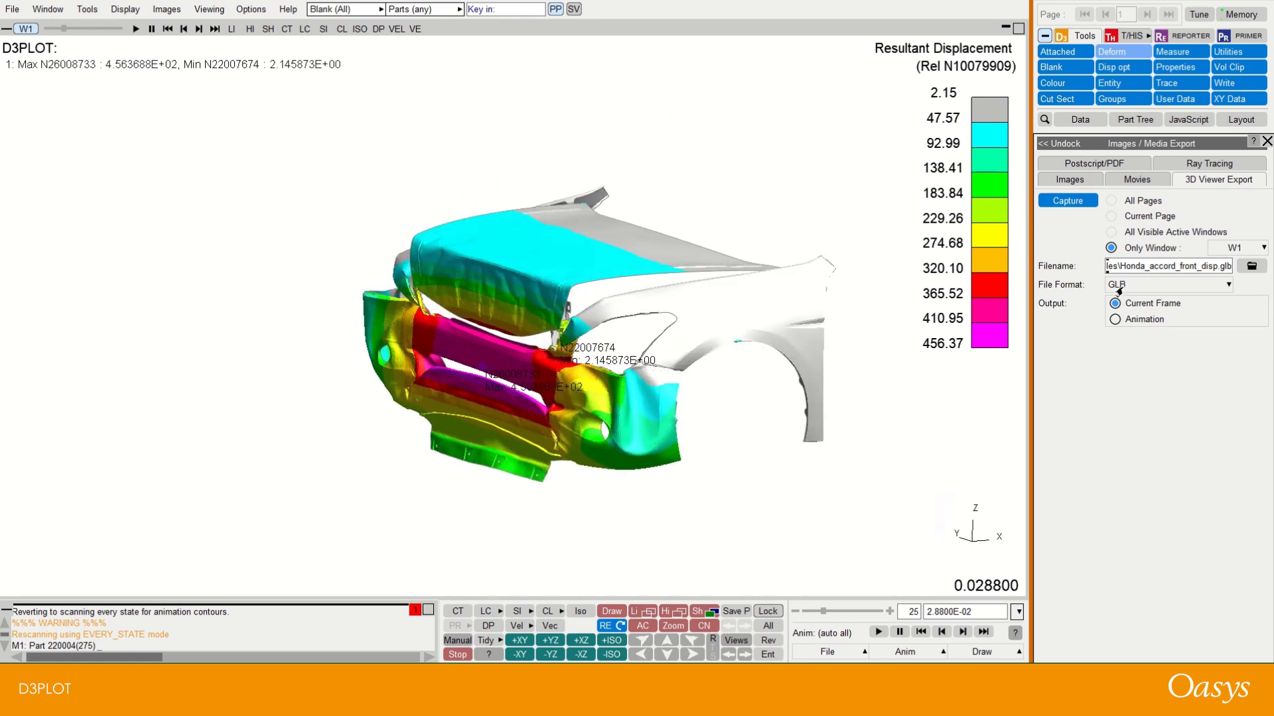
{"action": "left_click", "coordinate": [1115, 320]}
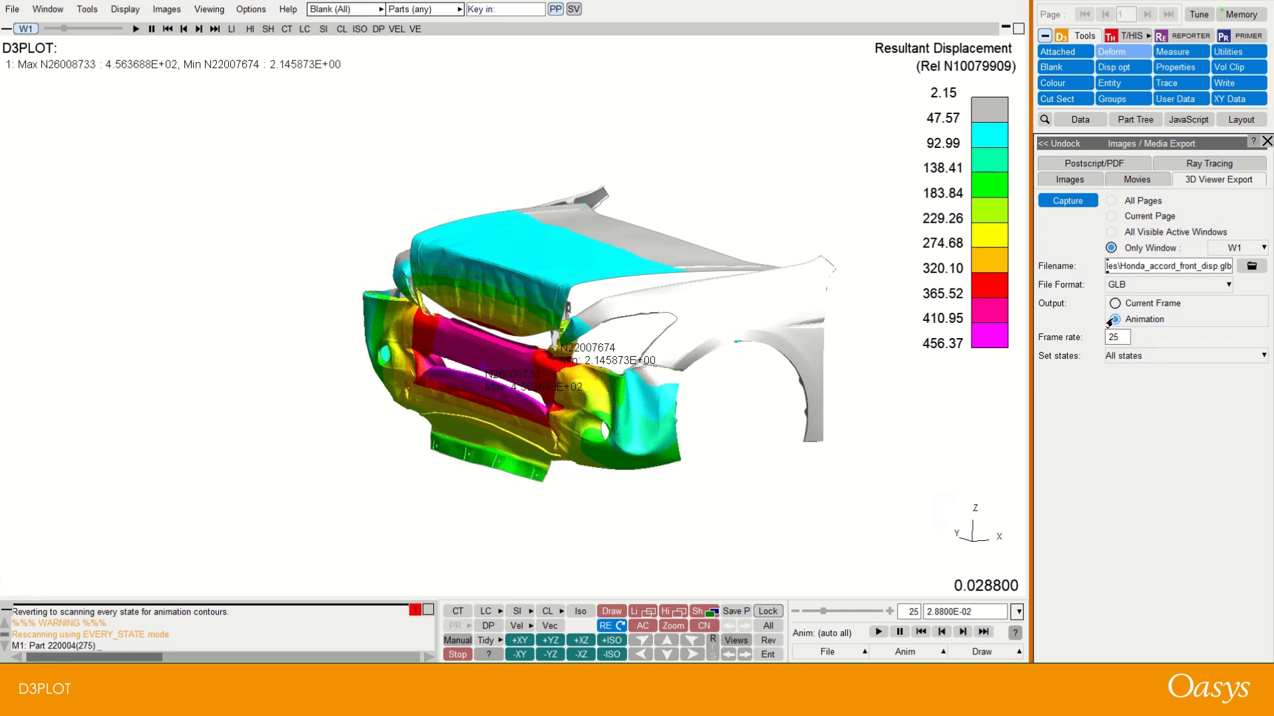
{"action": "double_click", "coordinate": [1114, 337]}
{"action": "type", "text": "10"}
{"action": "left_click", "coordinate": [1151, 357]}
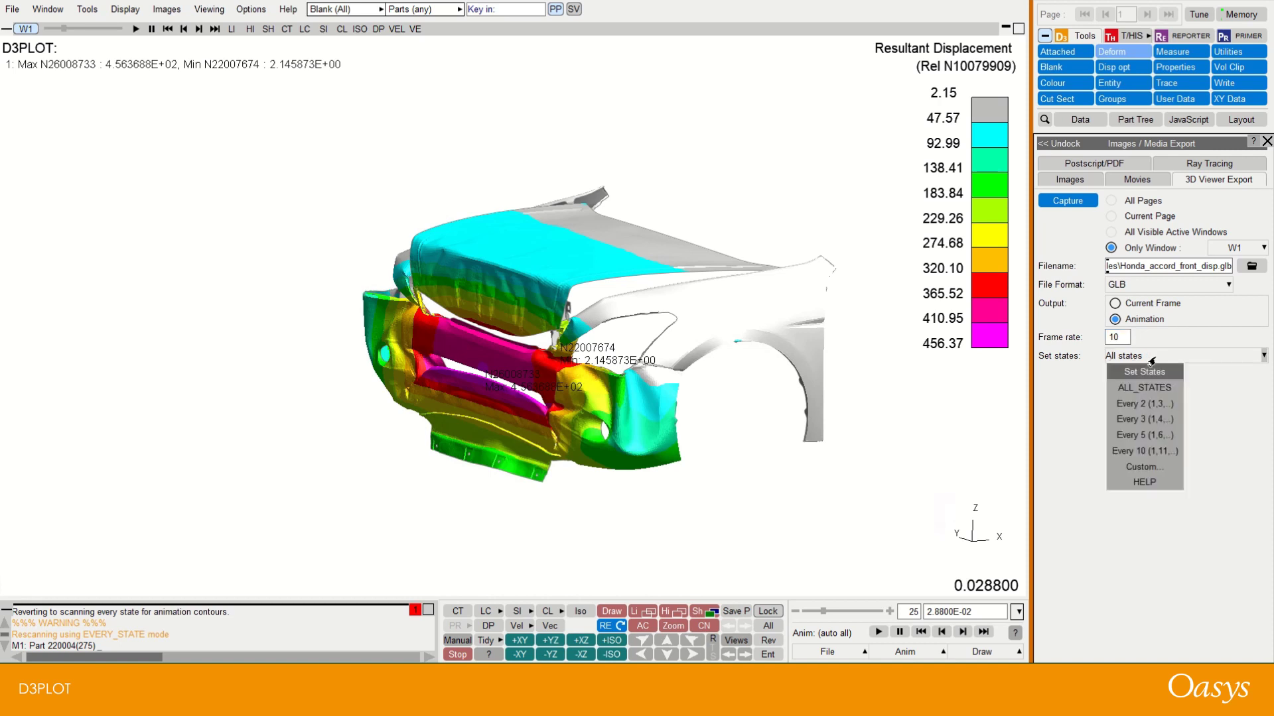
Choose a Custom state set, deselecting states 51–102 so only the first 50 are exported.
{"action": "left_click", "coordinate": [1131, 467]}
{"action": "left_click_drag", "start_coordinate": [1257, 166], "coordinate": [1257, 458]}
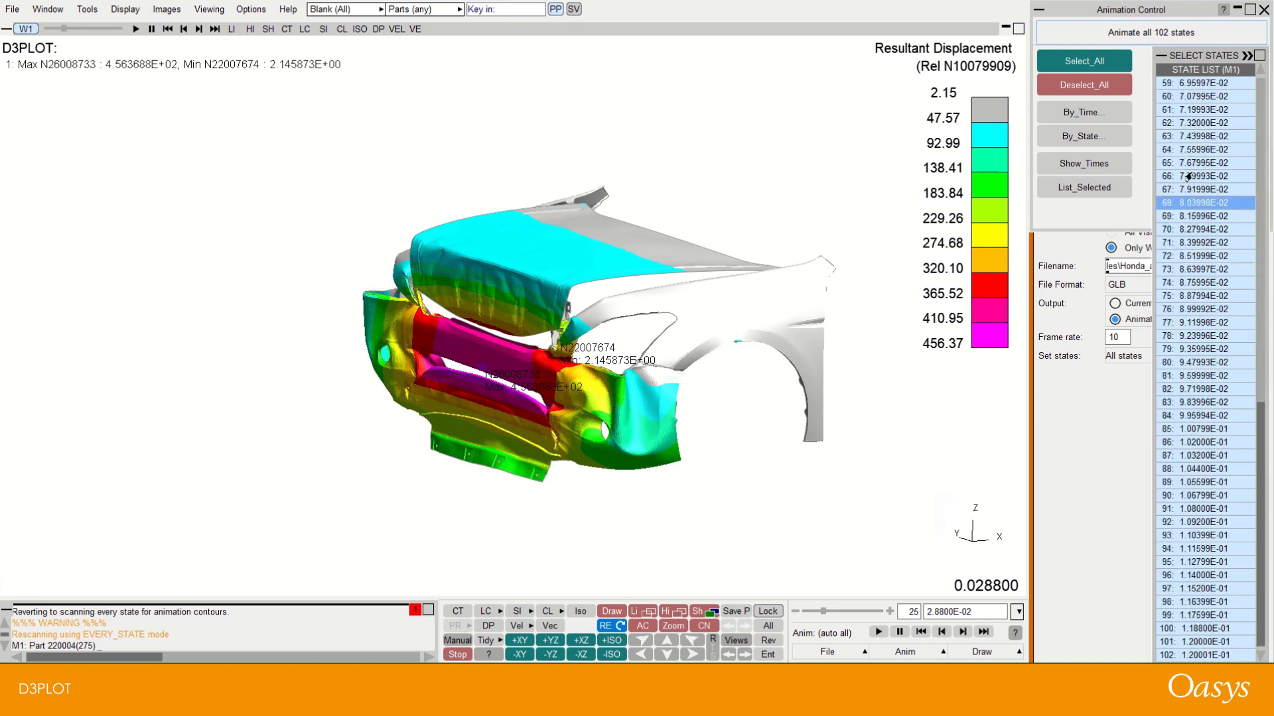
{"action": "scroll", "coordinate": [1187, 176], "scroll_direction": "up", "scroll_amount": 3}
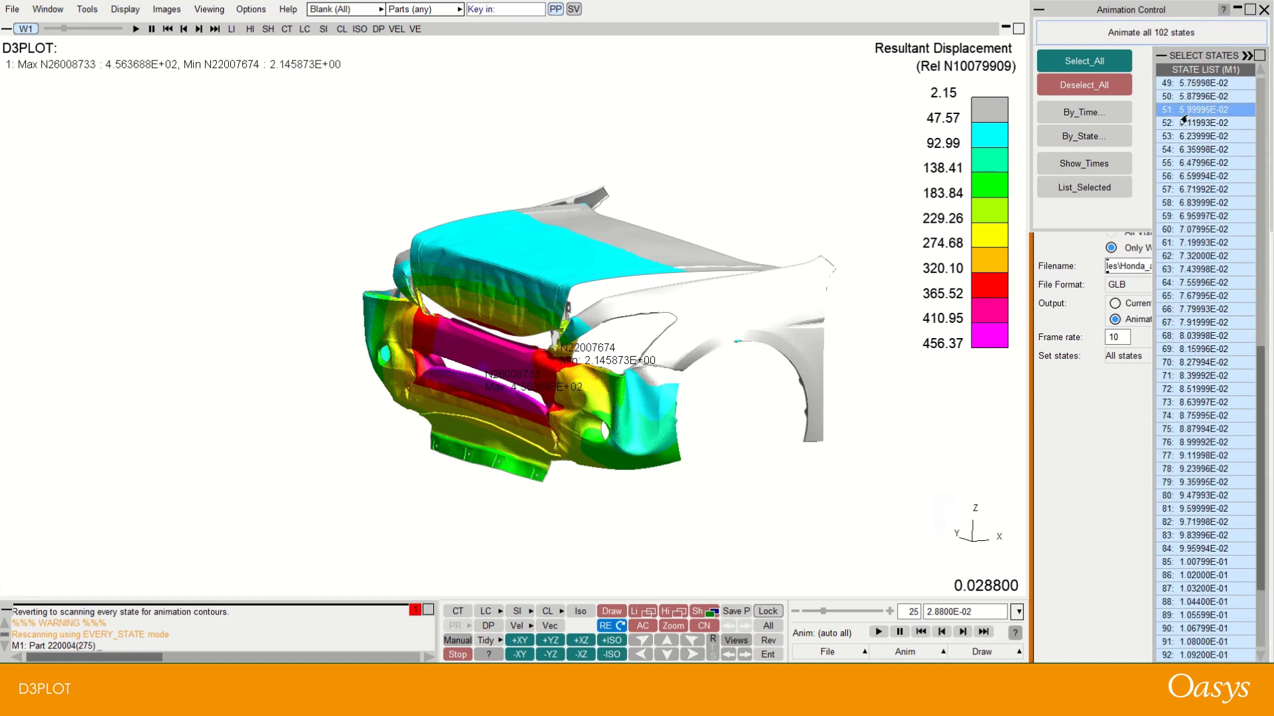
{"action": "left_click", "coordinate": [1184, 111]}
{"action": "scroll", "coordinate": [1201, 160], "scroll_direction": "down", "scroll_amount": 3}
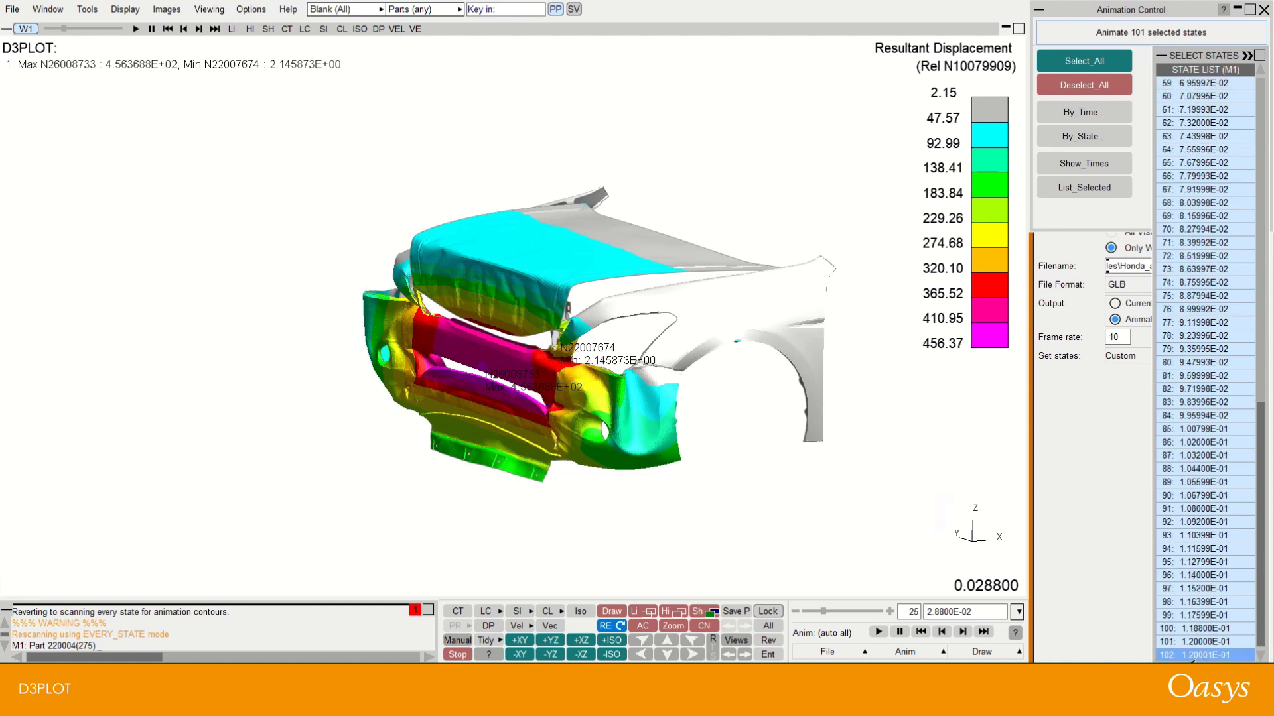
{"action": "left_click", "coordinate": [1187, 655], "text": "shift"}
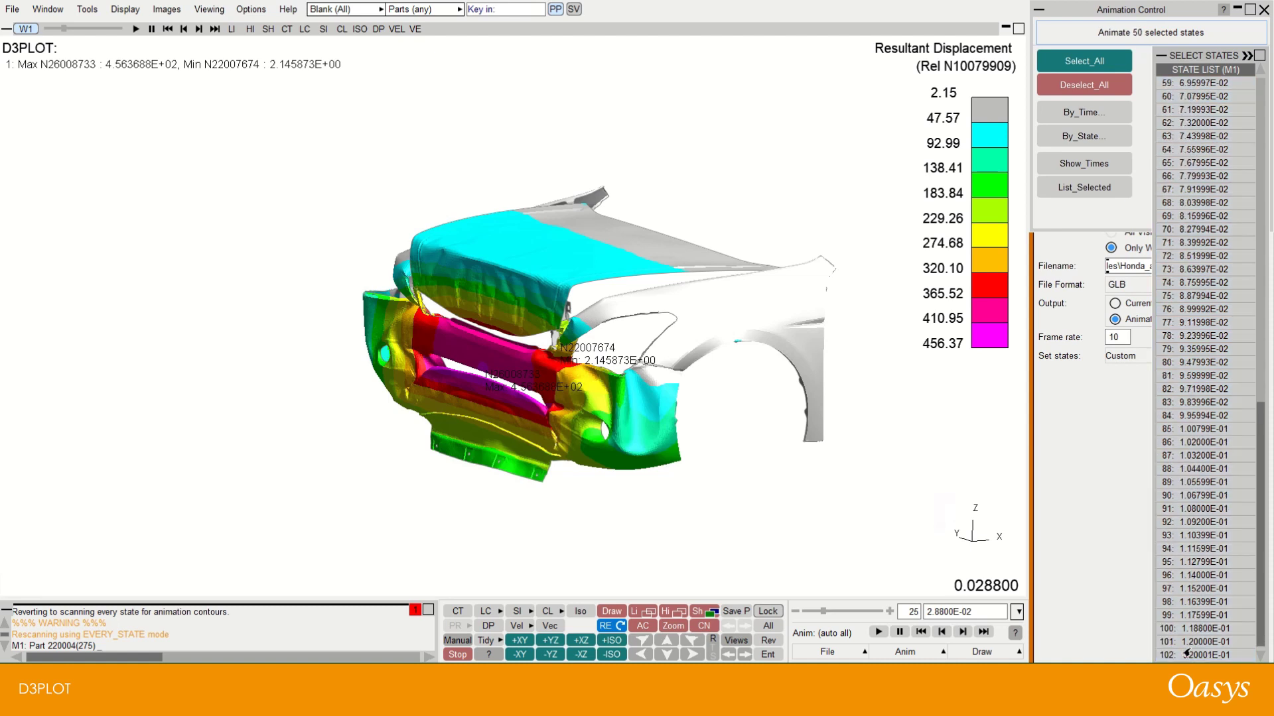
{"action": "left_click", "coordinate": [1263, 10]}
{"action": "left_click", "coordinate": [1263, 10]}
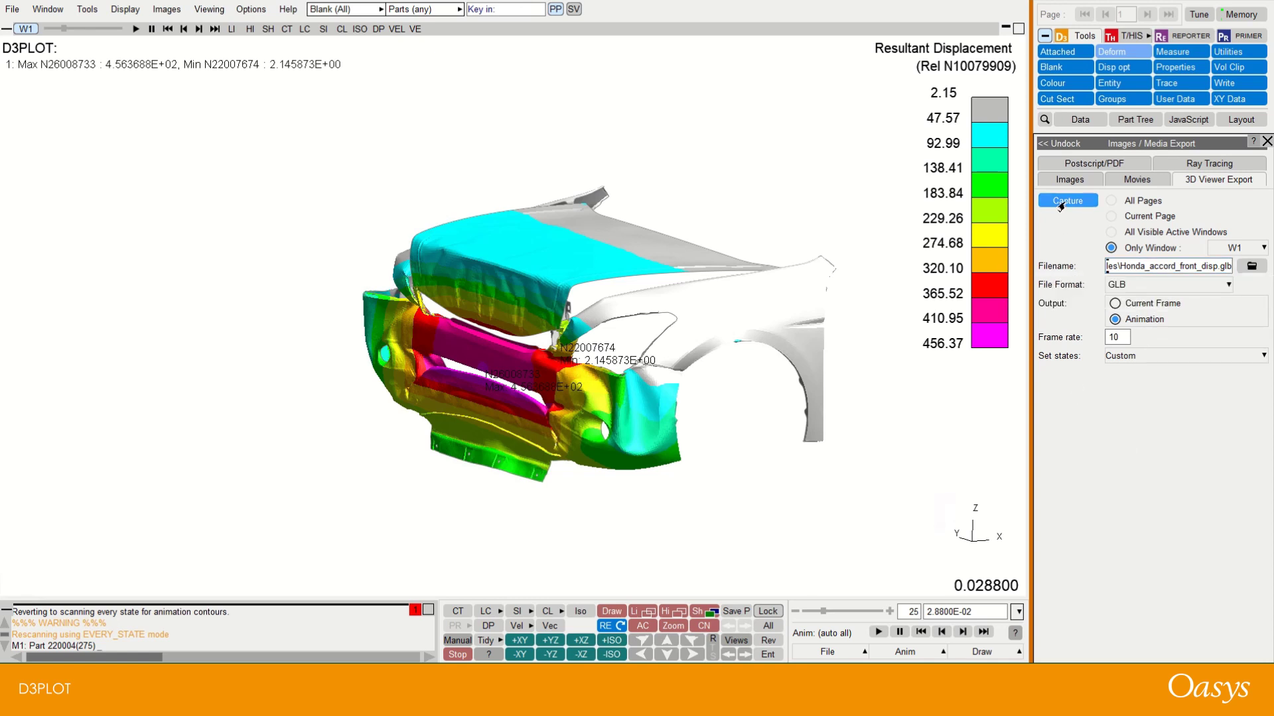
Capture the 50-state animation to Honda_accord_front_disp.glb.
{"action": "left_click", "coordinate": [1065, 201]}
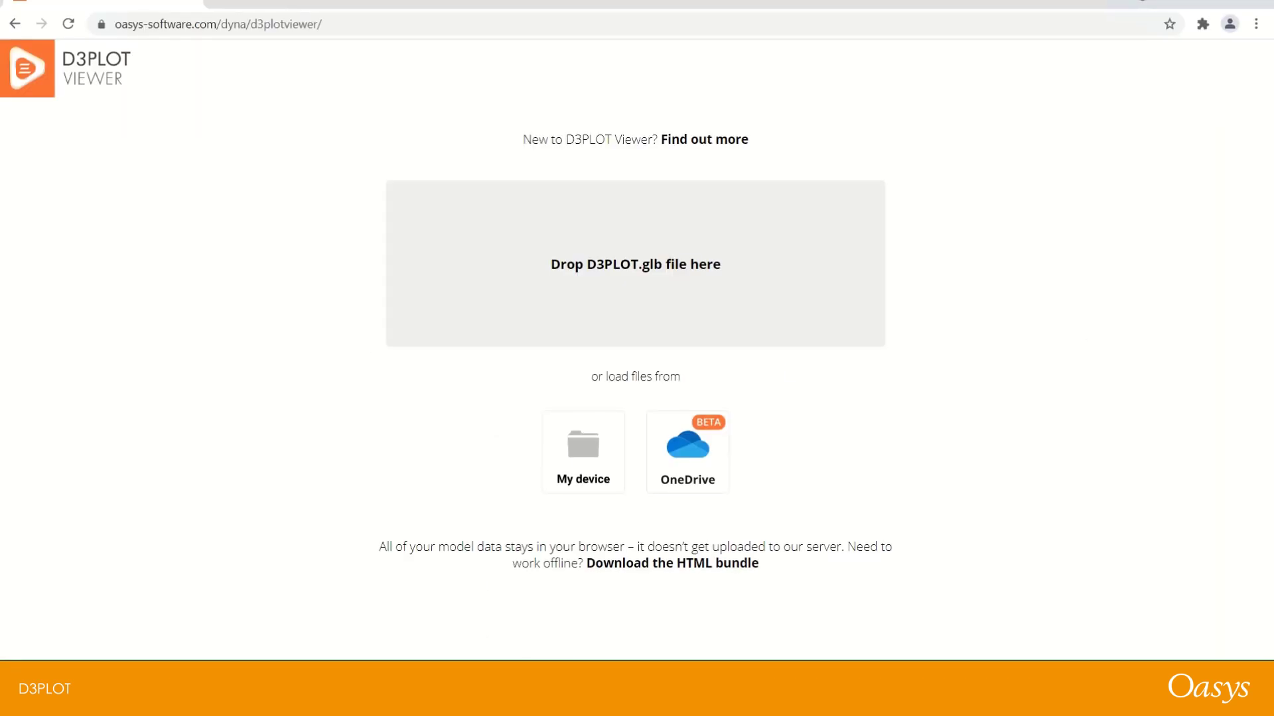
Drop Honda_accord_front_disp.glb from the GLB_files folder into the D3PLOT Viewer drop area.
{"action": "key", "text": "alt+Tab"}
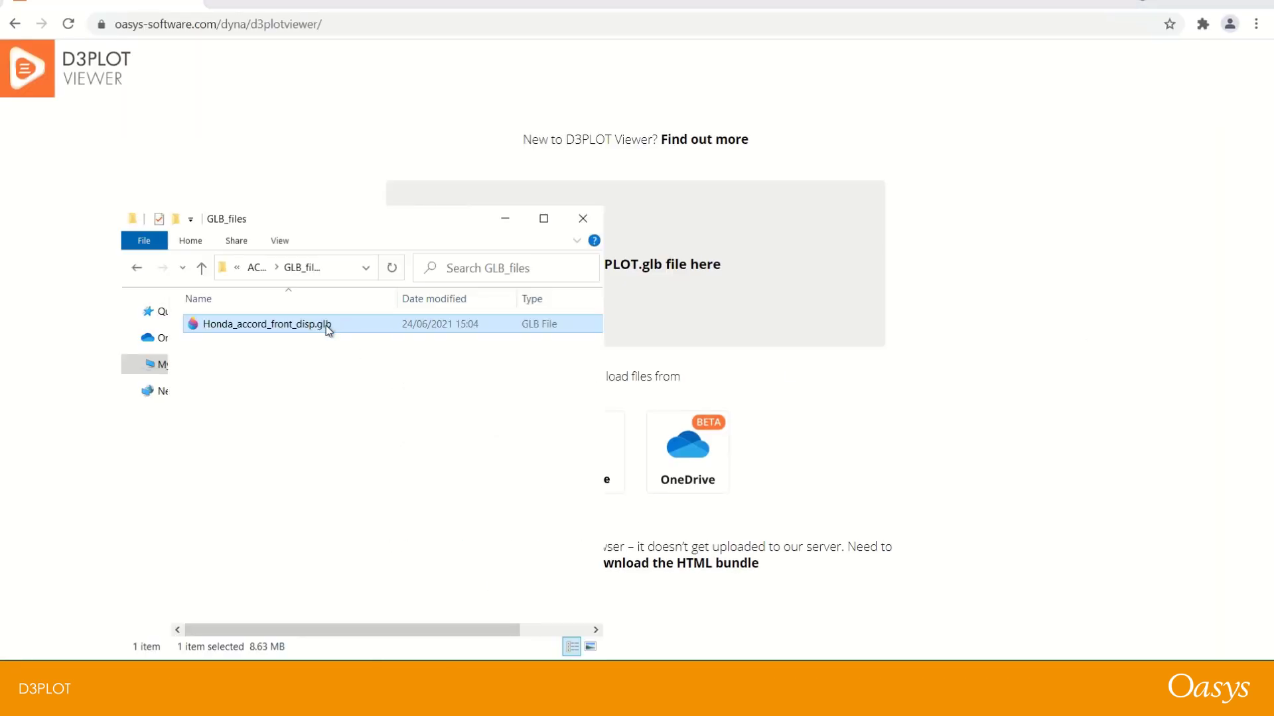
{"action": "left_click_drag", "start_coordinate": [327, 330], "coordinate": [729, 302]}
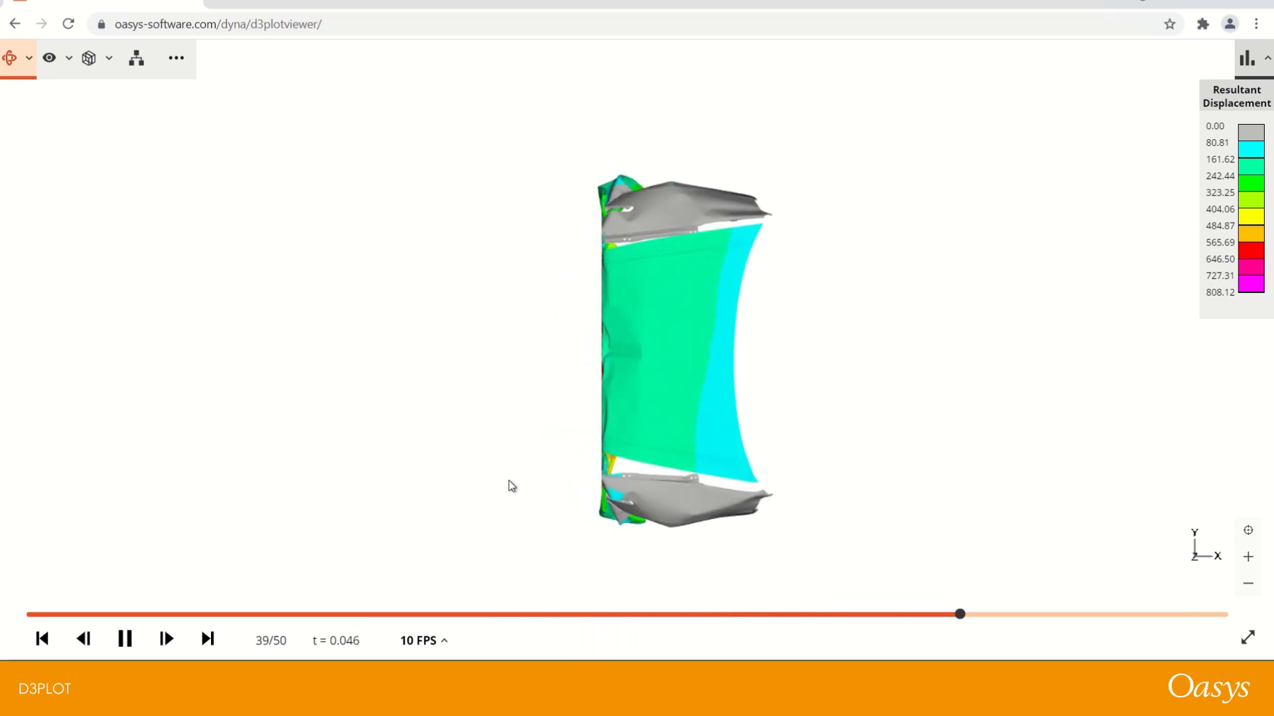
Orbit the model to a front-angled view and switch playback to 20 FPS.
{"action": "left_click_drag", "start_coordinate": [511, 486], "coordinate": [630, 279]}
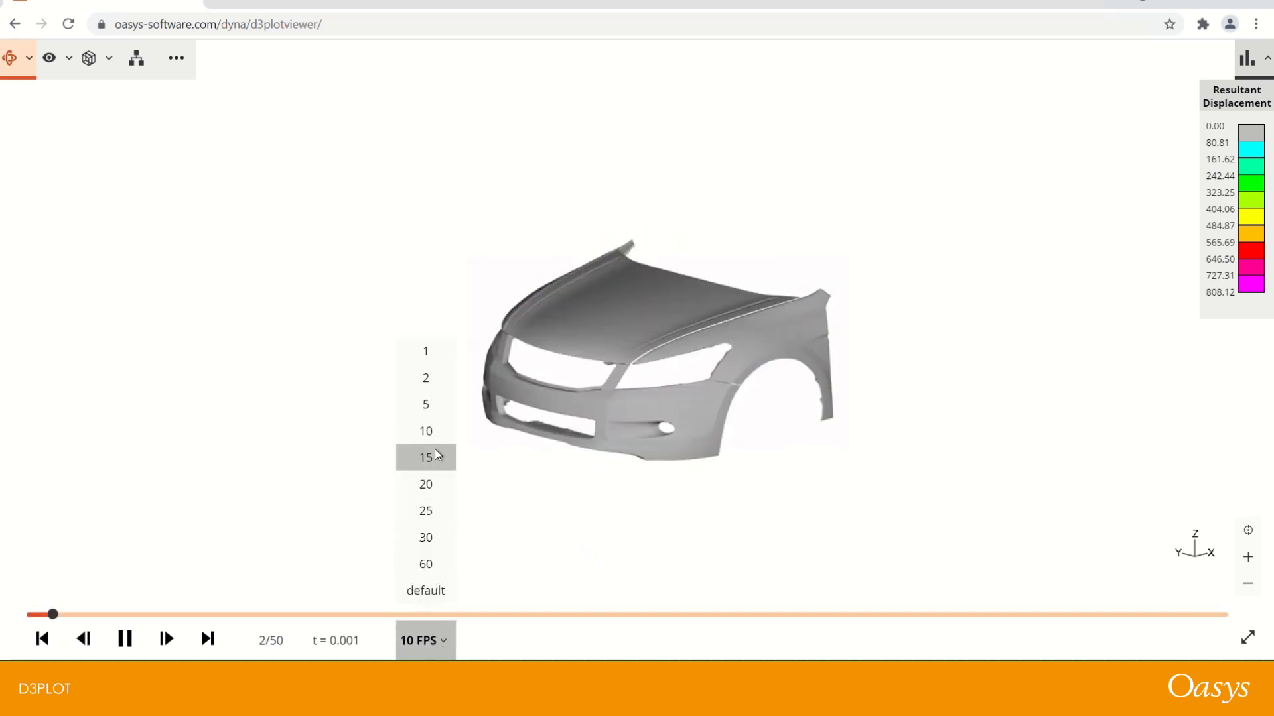
{"action": "left_click", "coordinate": [427, 490]}
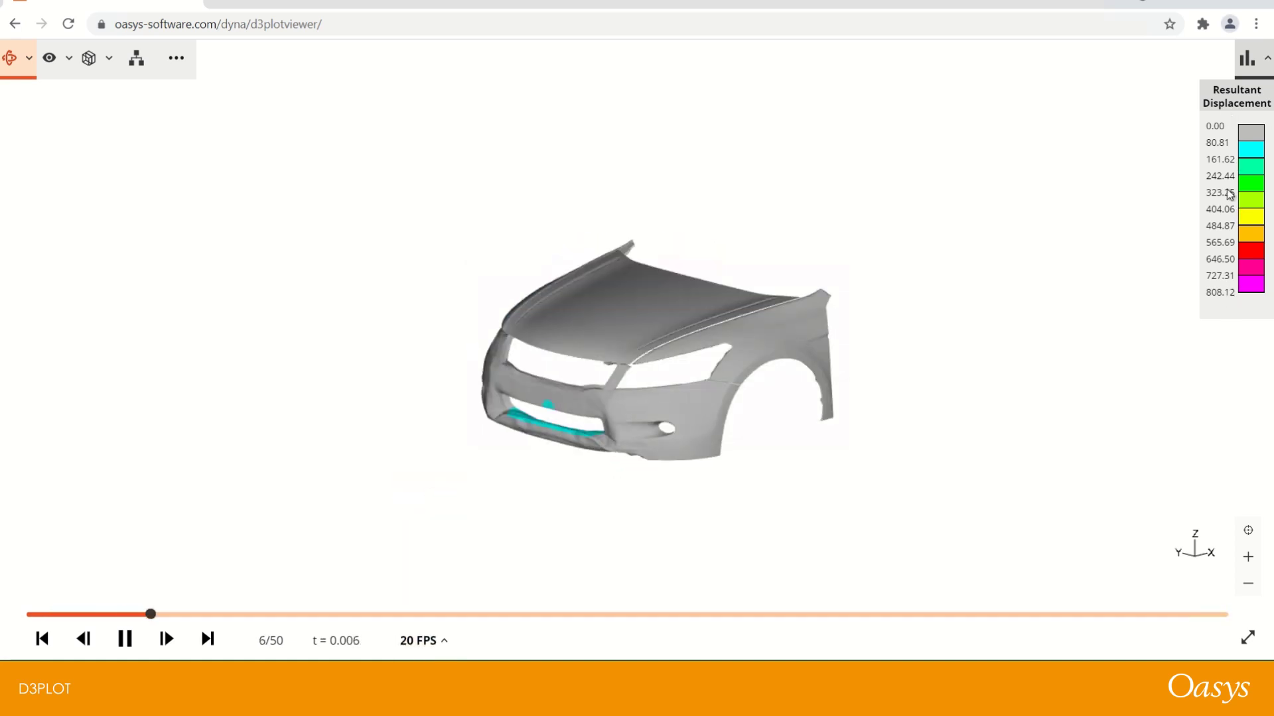
Open the part tree, toggle part visibility until all parts show, then pause at frame 16/50.
{"action": "left_click", "coordinate": [138, 58]}
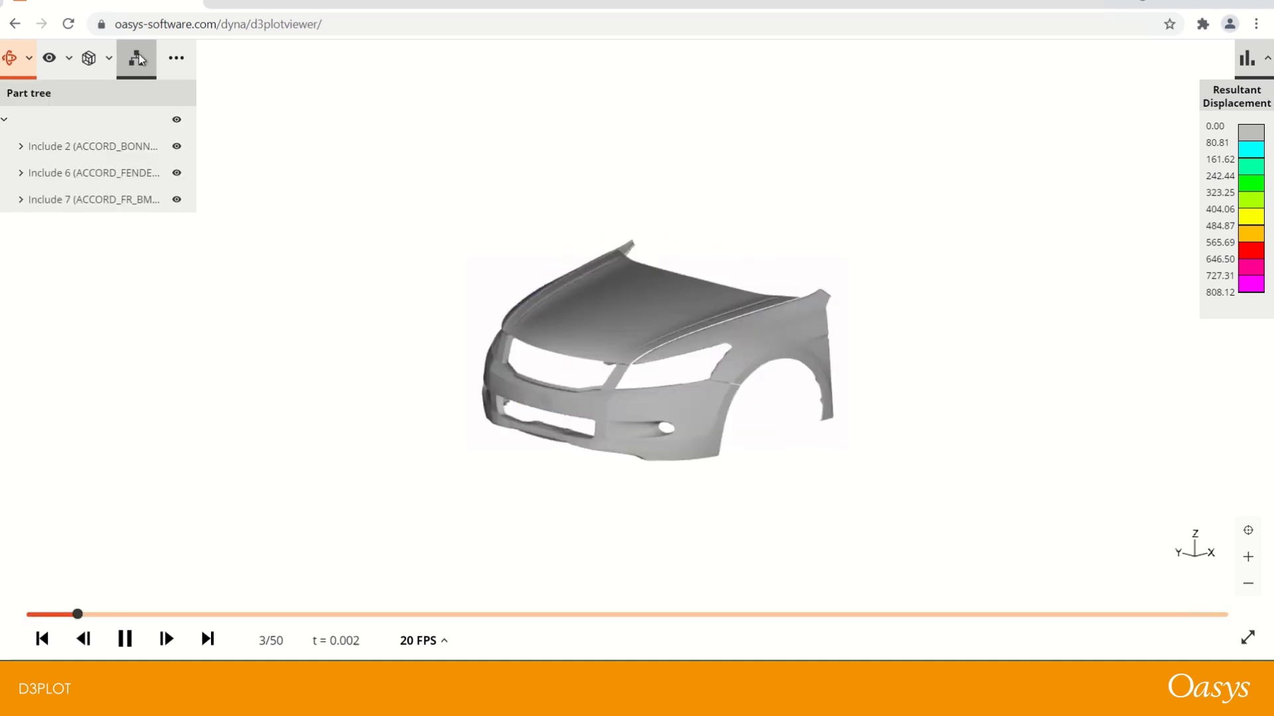
{"action": "left_click", "coordinate": [20, 146]}
{"action": "left_click", "coordinate": [20, 199]}
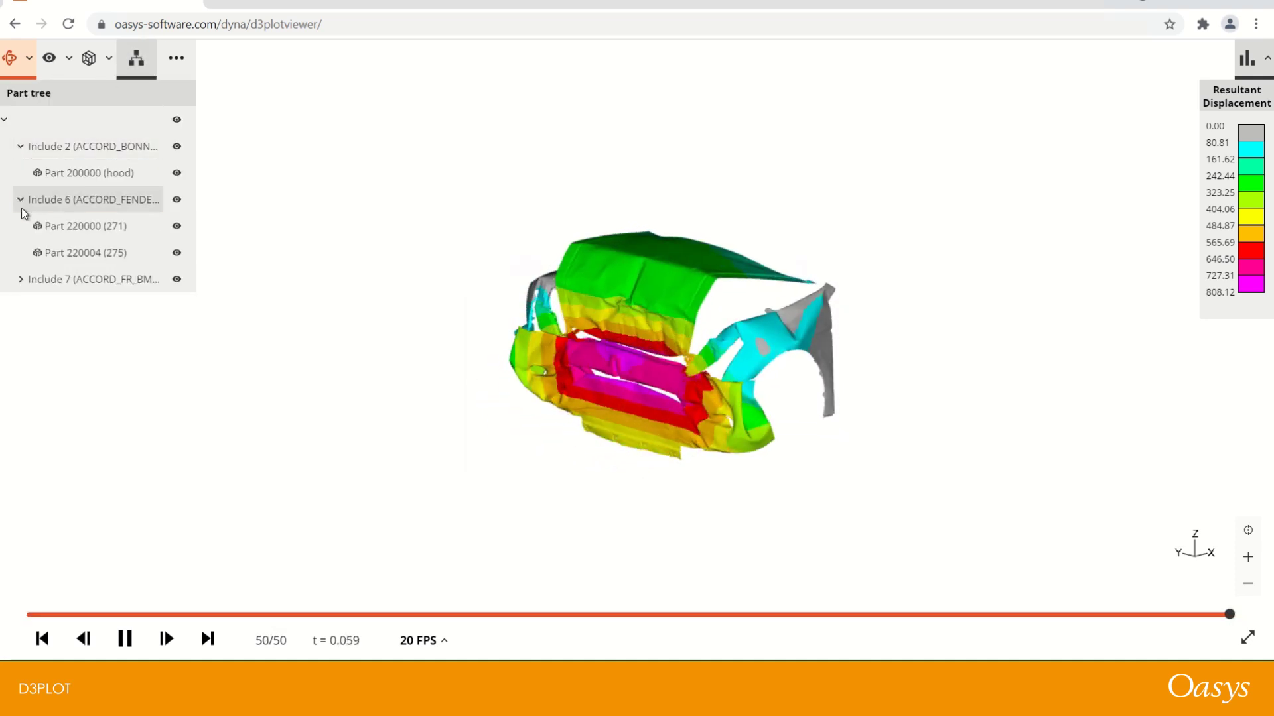
{"action": "left_click", "coordinate": [178, 200]}
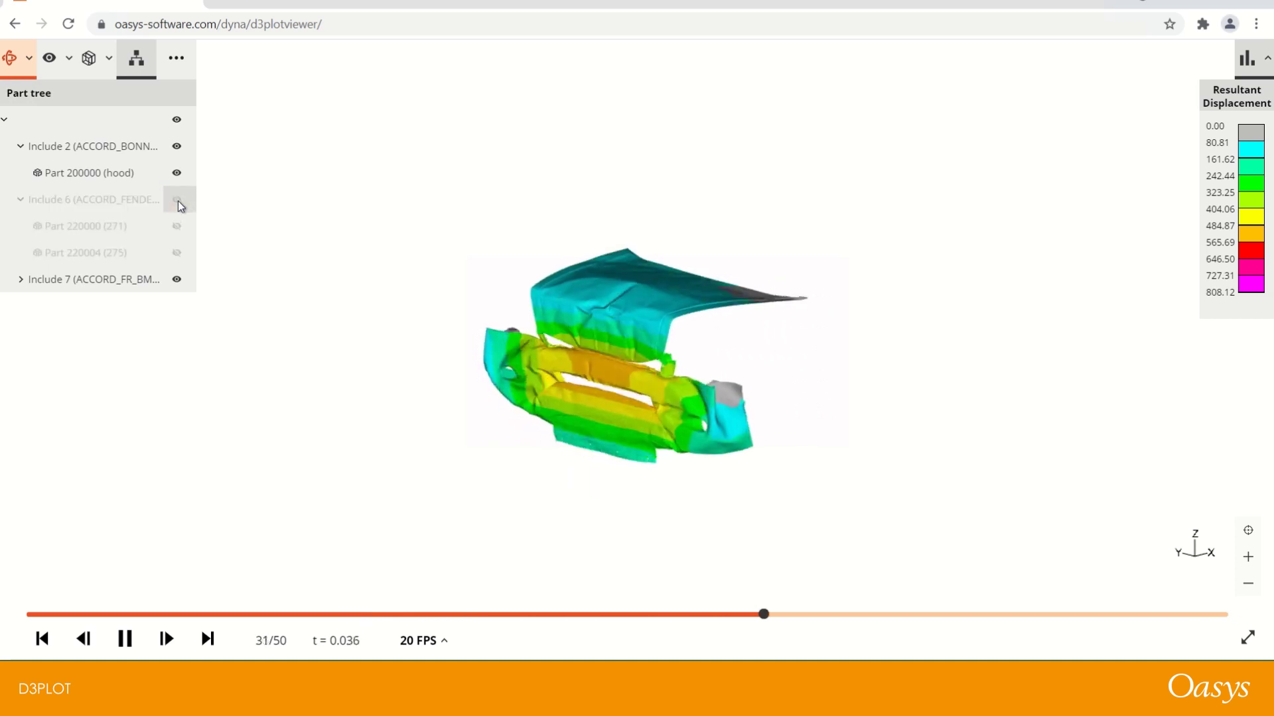
{"action": "left_click", "coordinate": [175, 119]}
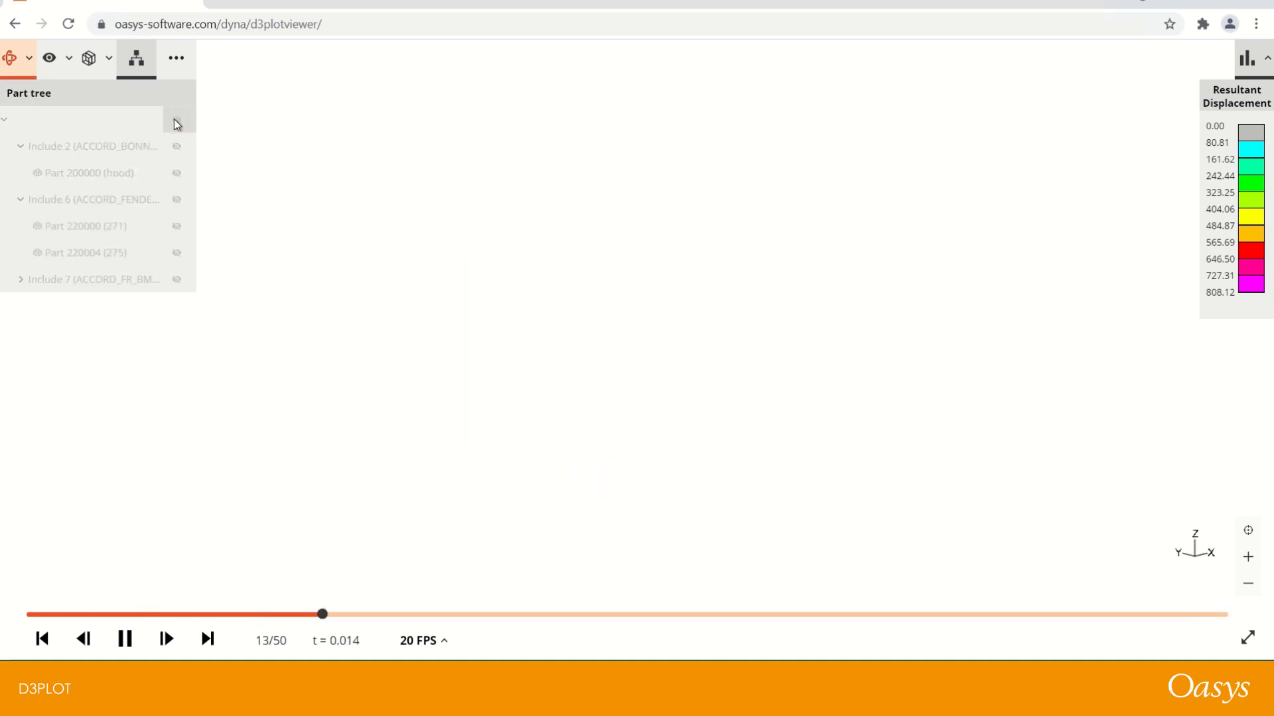
{"action": "left_click", "coordinate": [176, 120]}
{"action": "left_click", "coordinate": [10, 123]}
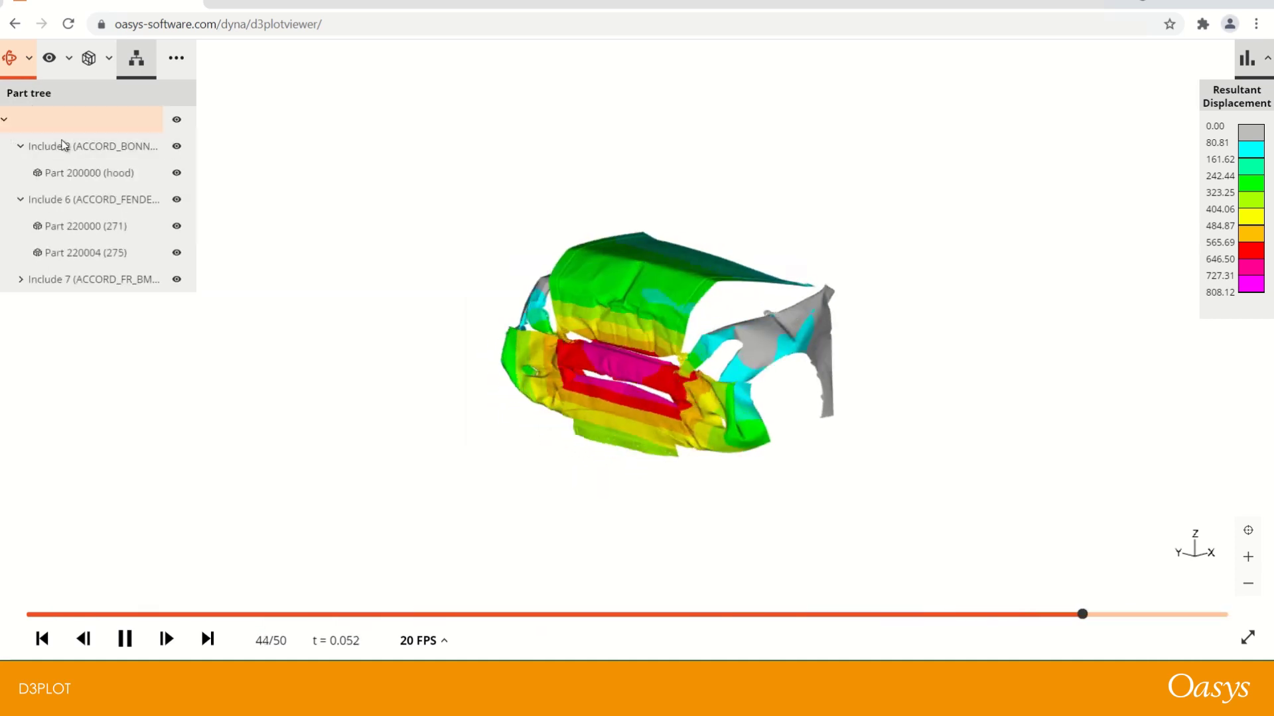
{"action": "left_click", "coordinate": [4, 120]}
{"action": "left_click", "coordinate": [124, 639]}
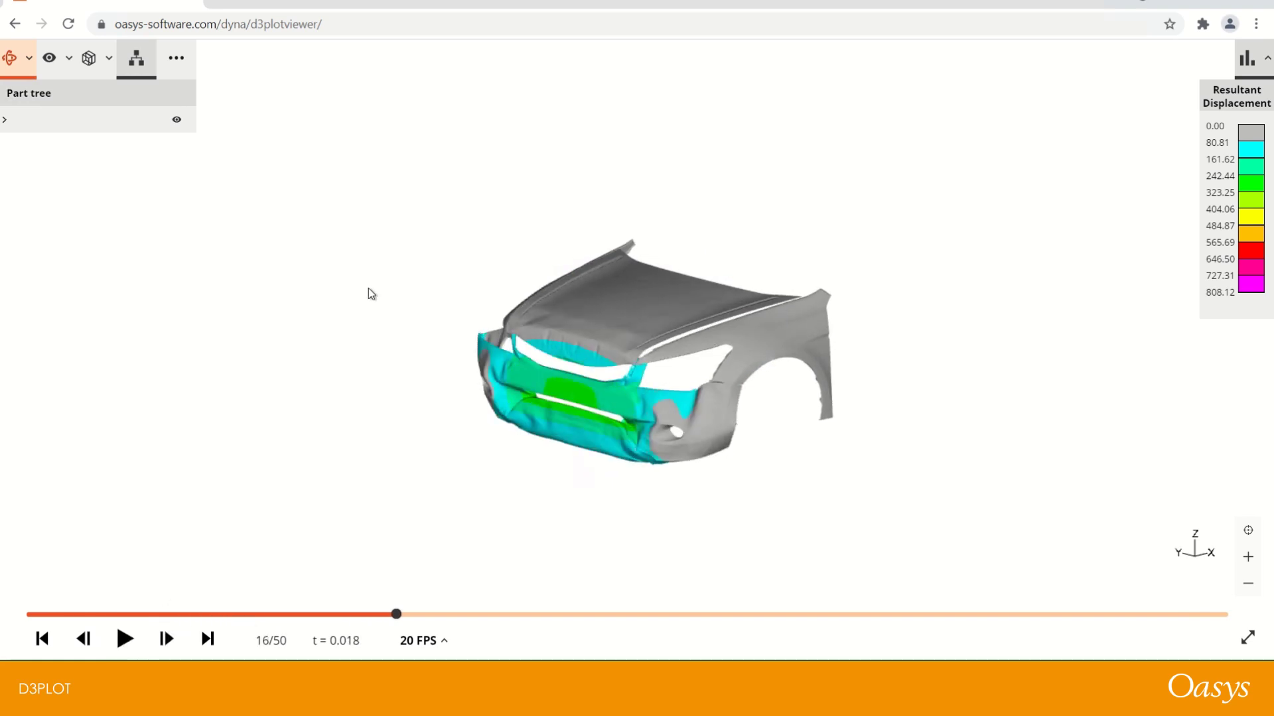